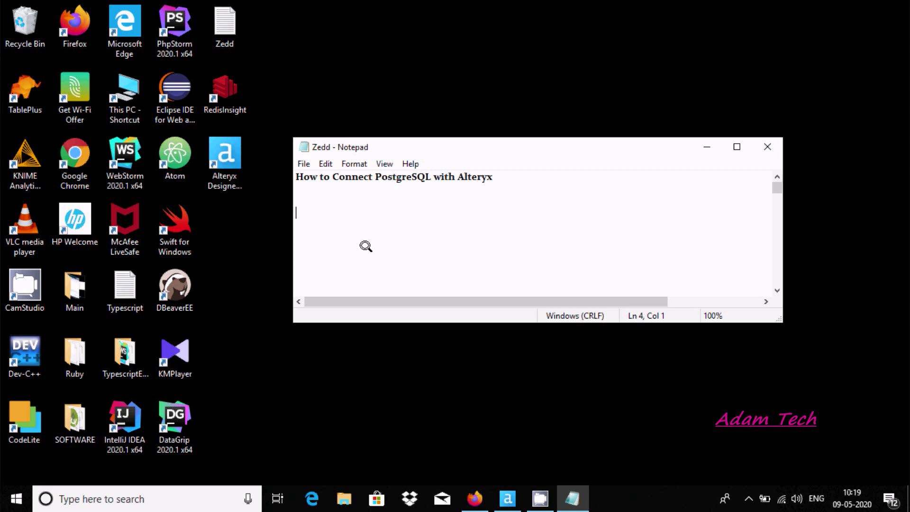
# - Drop an Input Data tool from the Favorites palette onto the New Workflow1 canvas
pyautogui.click(507, 498)
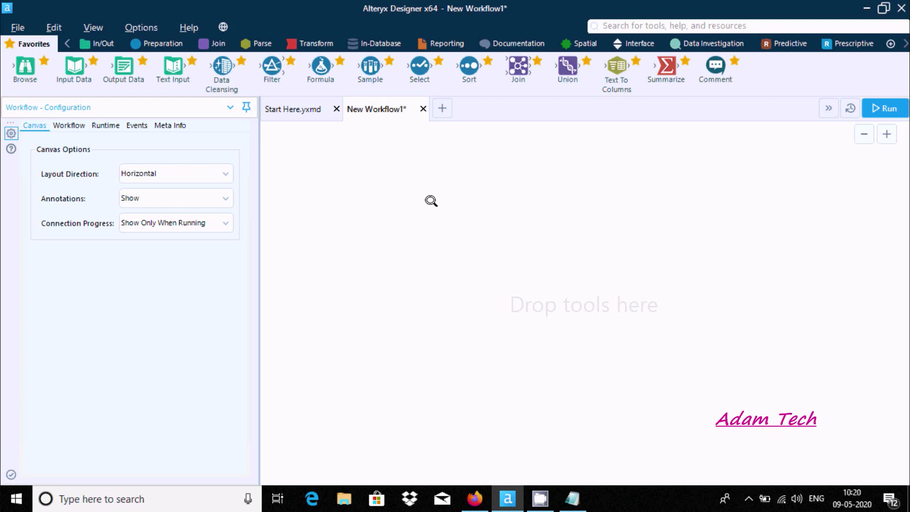
pyautogui.moveTo(70, 65); pyautogui.dragTo(340, 142)
pyautogui.moveTo(74, 65); pyautogui.dragTo(382, 198)
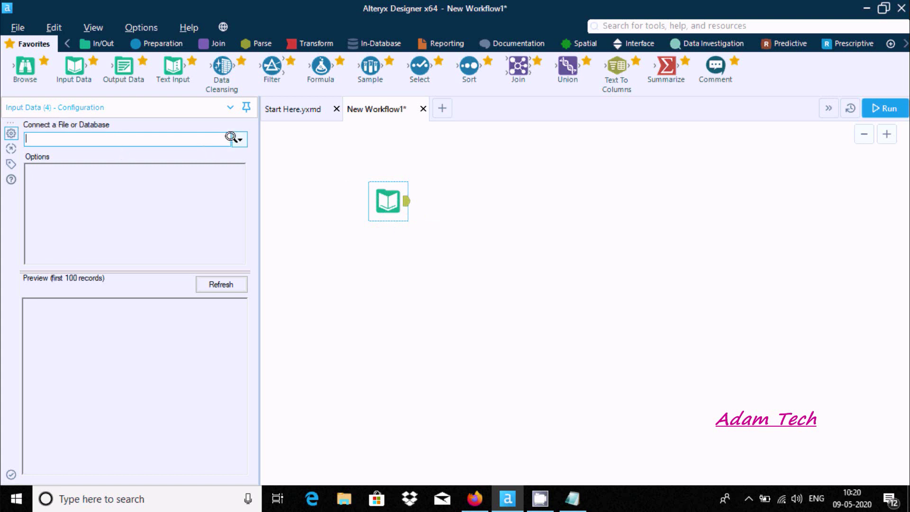
# - Open the Data sources list of connections and scroll down to PostgreSQL
pyautogui.click(239, 139)
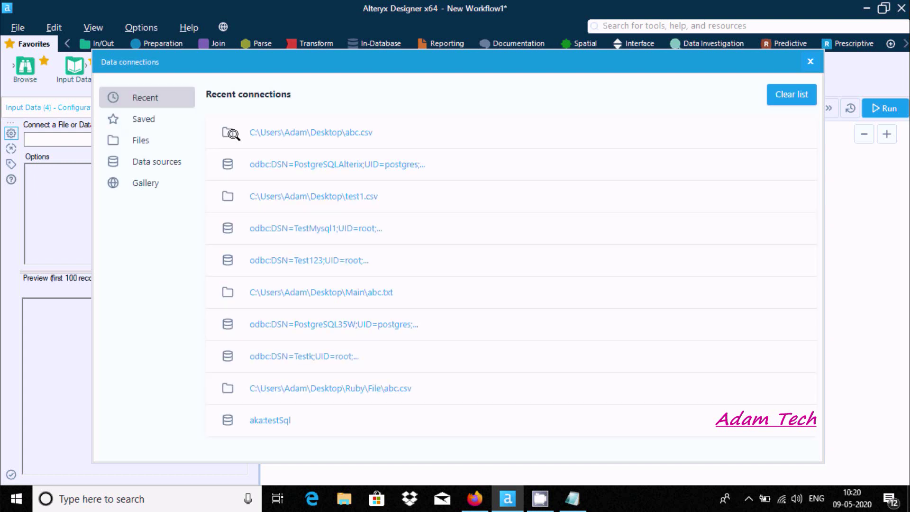
pyautogui.click(169, 156)
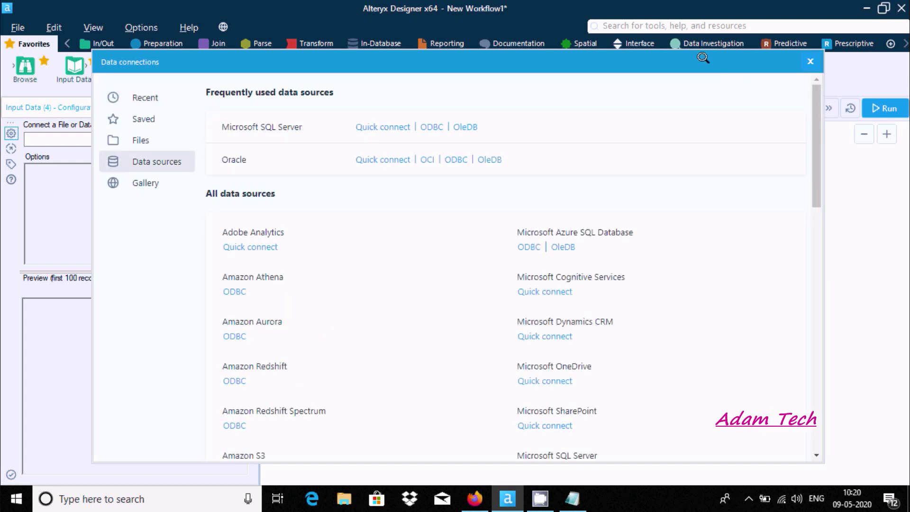
pyautogui.moveTo(813, 120); pyautogui.dragTo(810, 246)
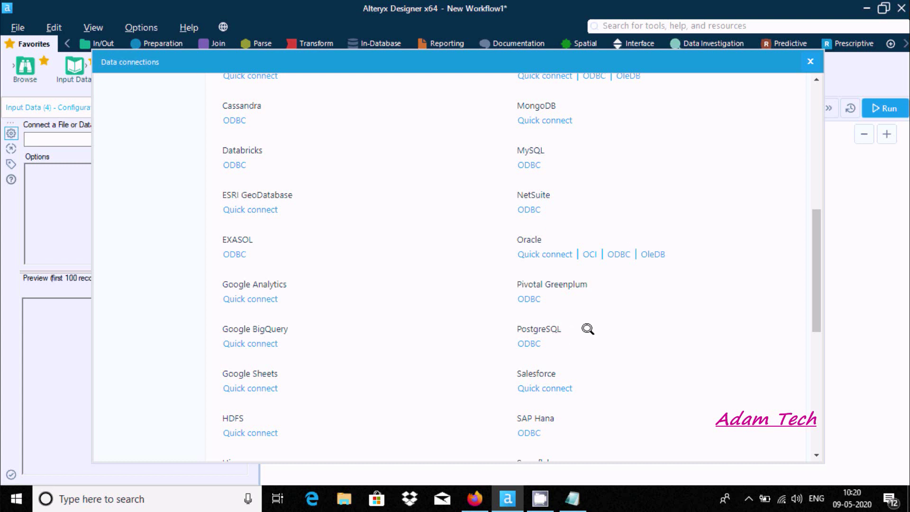
# - Choose PostgreSQL ODBC, launch ODBC Admin, then view the 'odbc driver for postgresql' search results
pyautogui.click(528, 343)
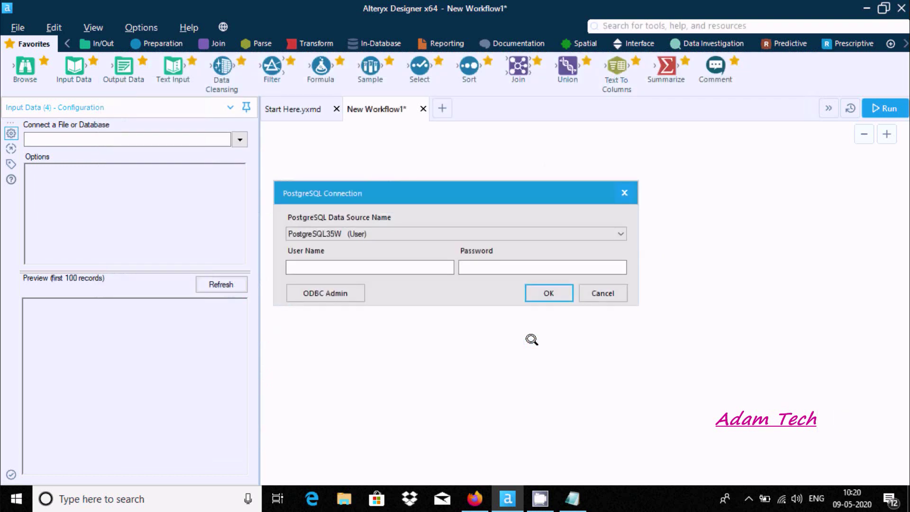
pyautogui.click(325, 286)
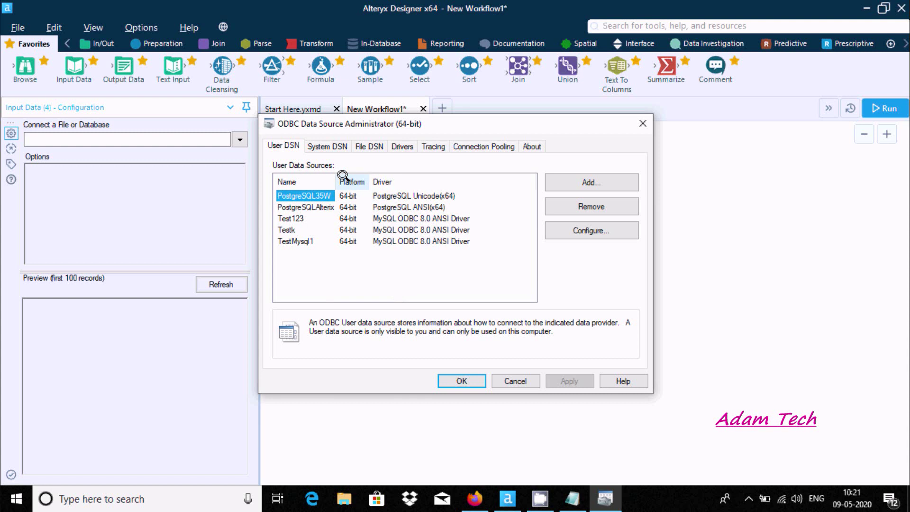
pyautogui.click(474, 498)
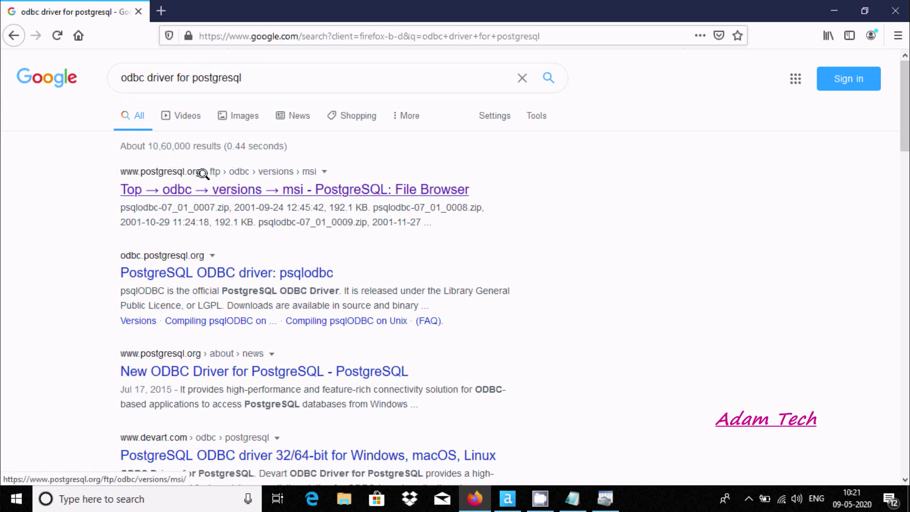
# - Open the postgresql.org ODBC msi listing in a new tab and highlight psqlodbc_12_01_0000-x64.zip
pyautogui.rightClick(223, 192)
pyautogui.press('Escape')
pyautogui.middleClick(223, 192)
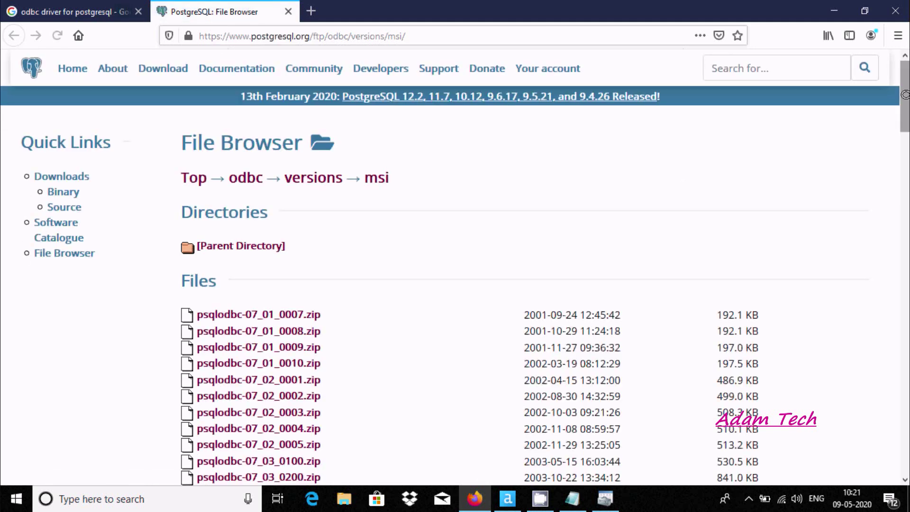
pyautogui.moveTo(904, 95); pyautogui.dragTo(904, 127)
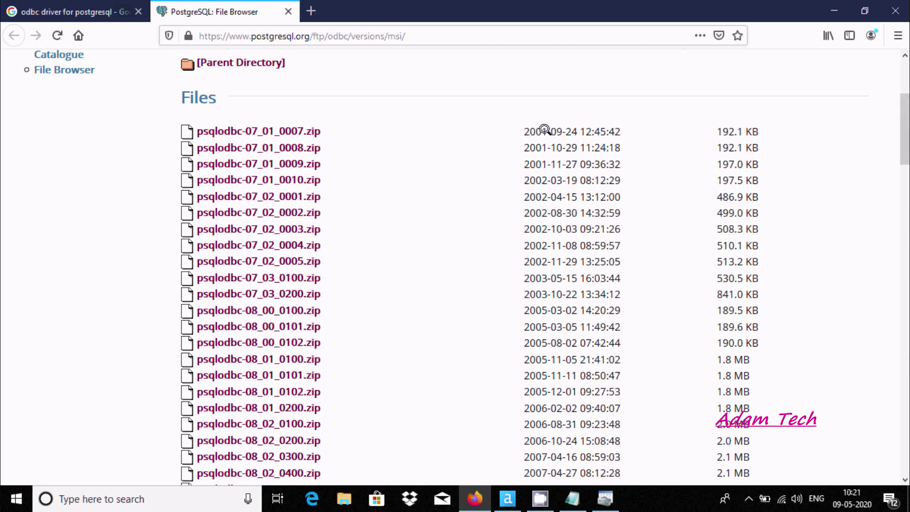
pyautogui.scroll(-2, 904, 175)
pyautogui.scroll(-20, 904, 175)
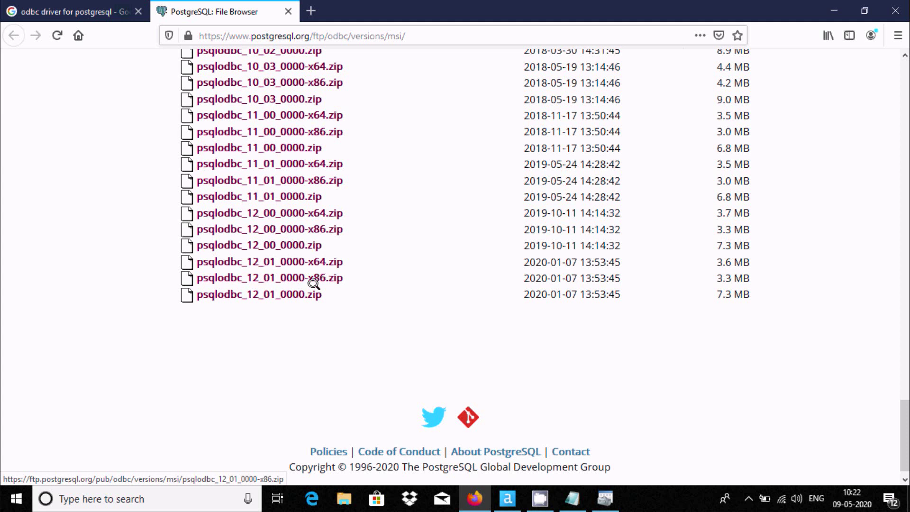
pyautogui.moveTo(340, 257); pyautogui.dragTo(192, 256)
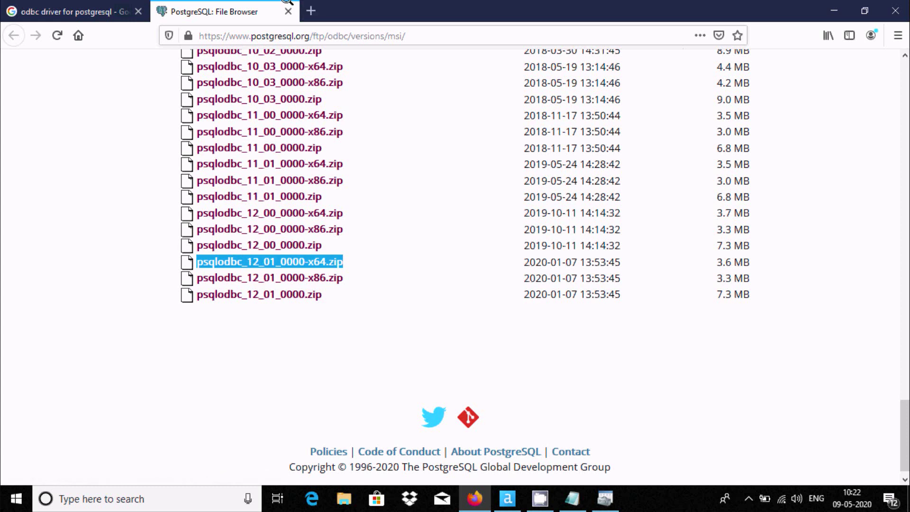
# - Add a new user data source using the PostgreSQL ANSI(x64) driver
pyautogui.click(824, 12)
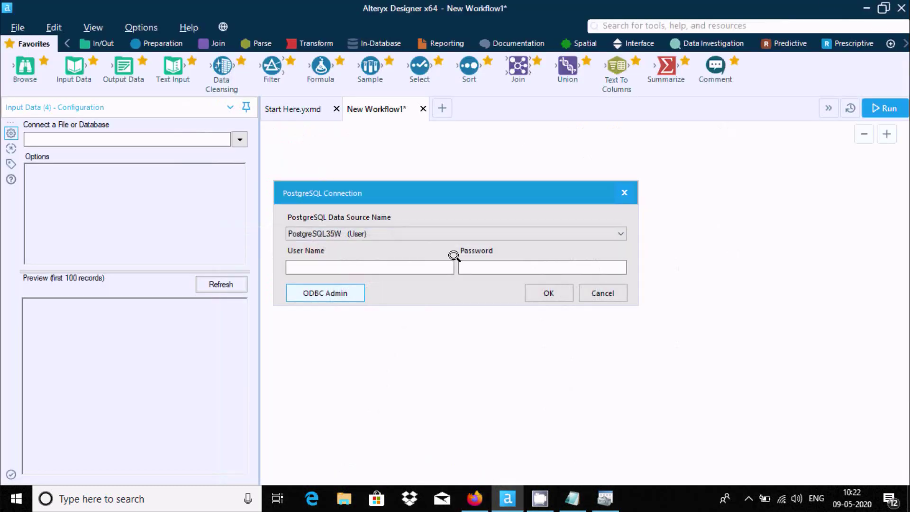
pyautogui.click(330, 290)
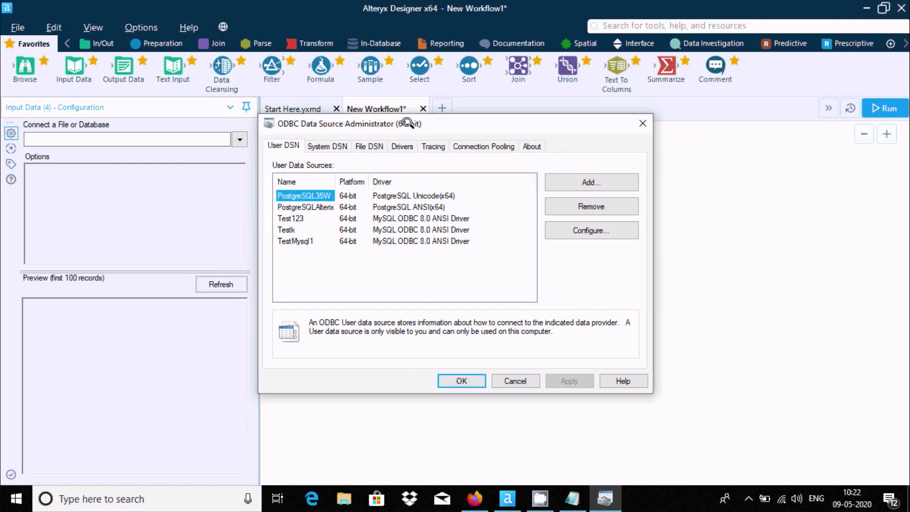
pyautogui.click(569, 181)
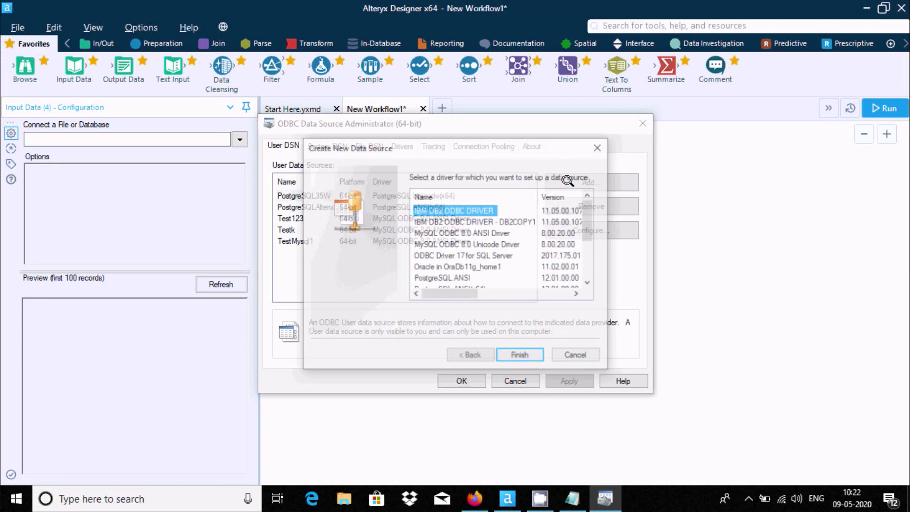
pyautogui.moveTo(584, 211); pyautogui.dragTo(583, 223)
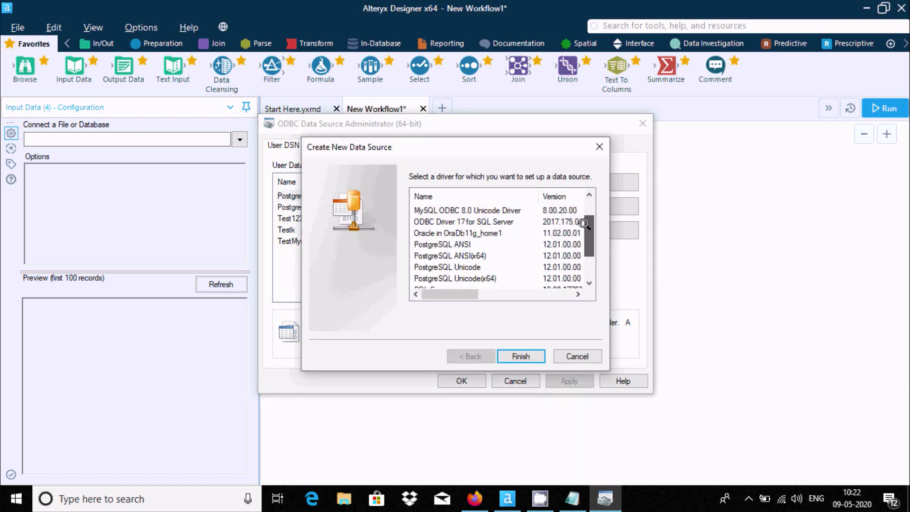
pyautogui.click(452, 242)
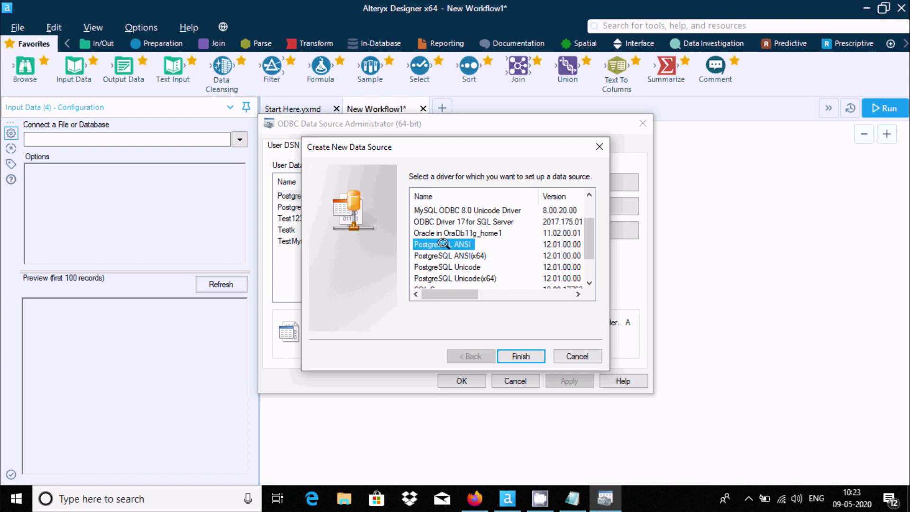
pyautogui.click(424, 252)
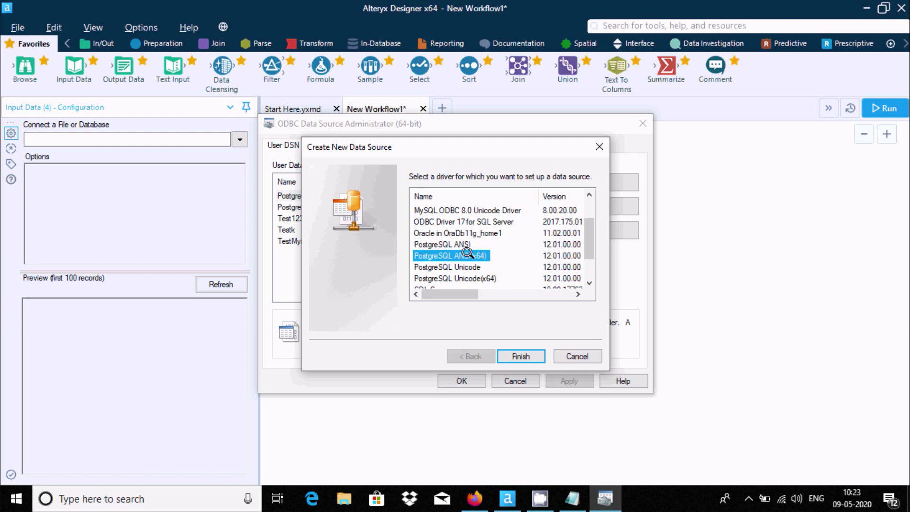
pyautogui.click(508, 355)
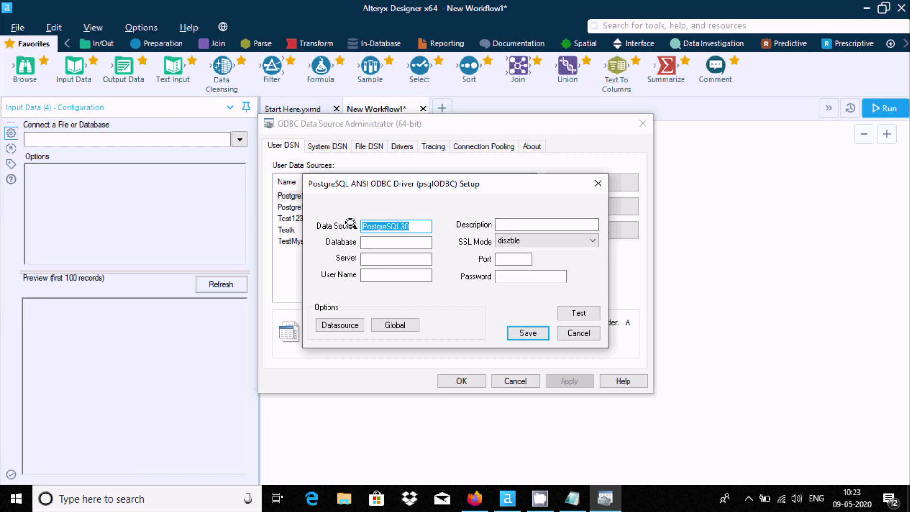
# - Configure PostgreSQLAlteryx for database postgres on localhost port 5432 and pass the connection test
pyautogui.click(411, 224)
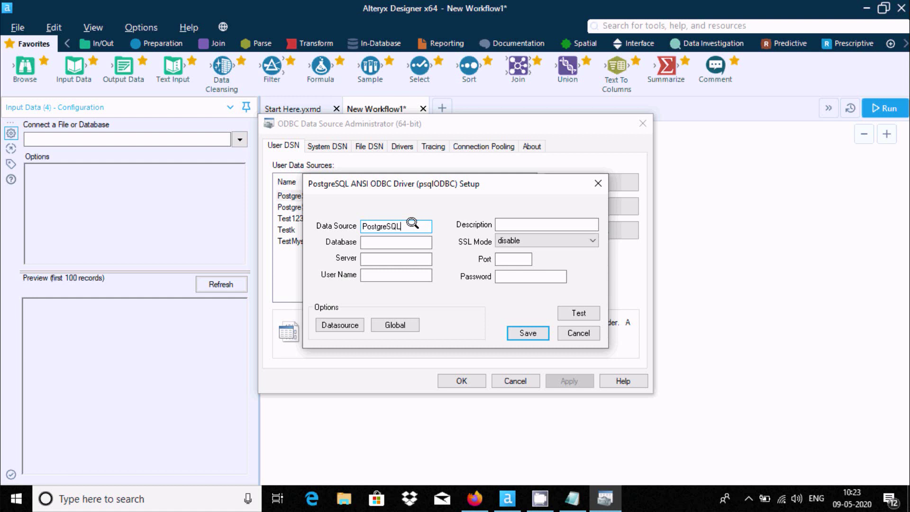
pyautogui.write('Alteryx')
pyautogui.click(398, 241)
pyautogui.write('res')
pyautogui.press('Tab')
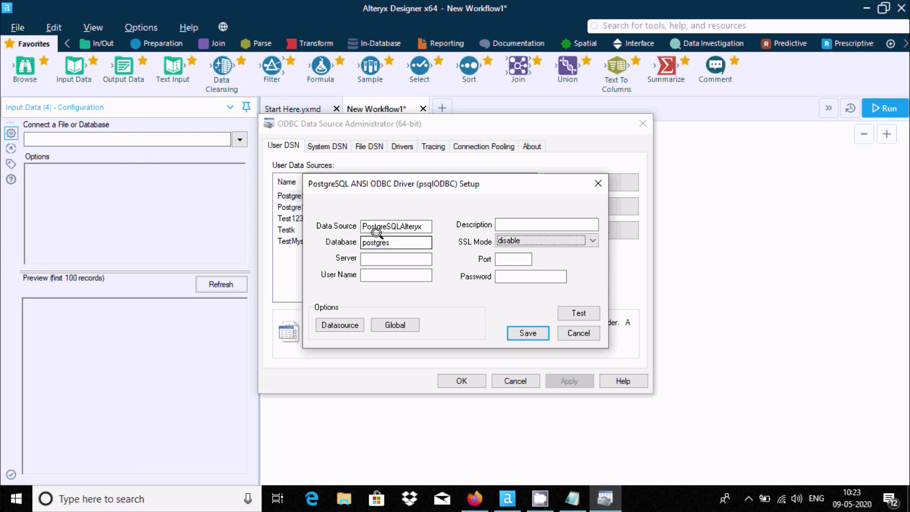
pyautogui.press('Tab')
pyautogui.write('localhost')
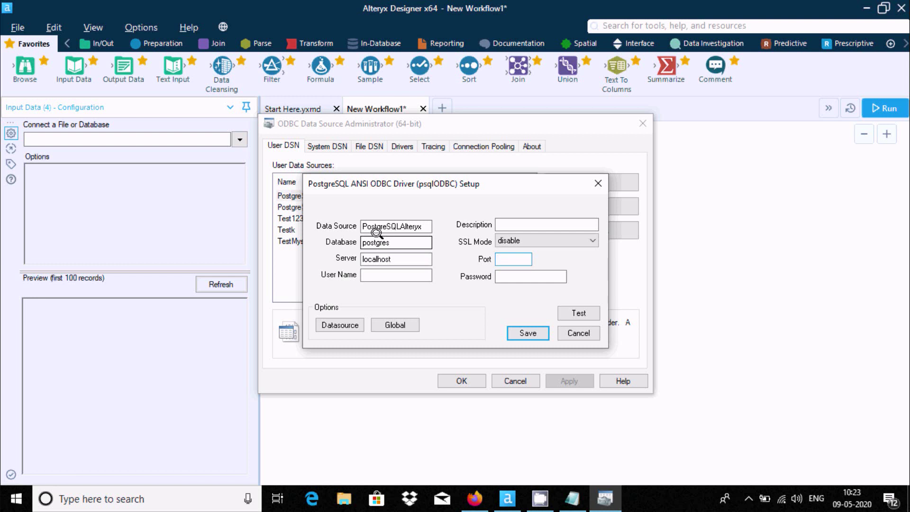
pyautogui.write('5432')
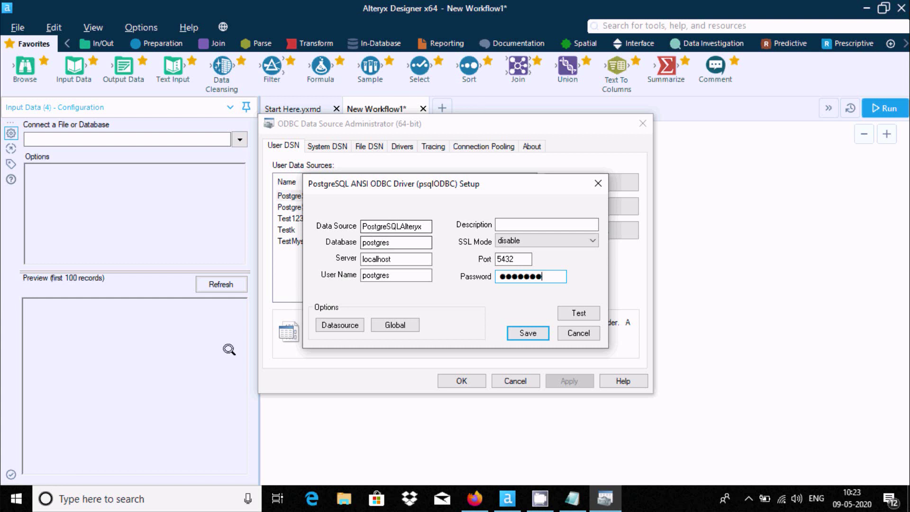
pyautogui.click(578, 312)
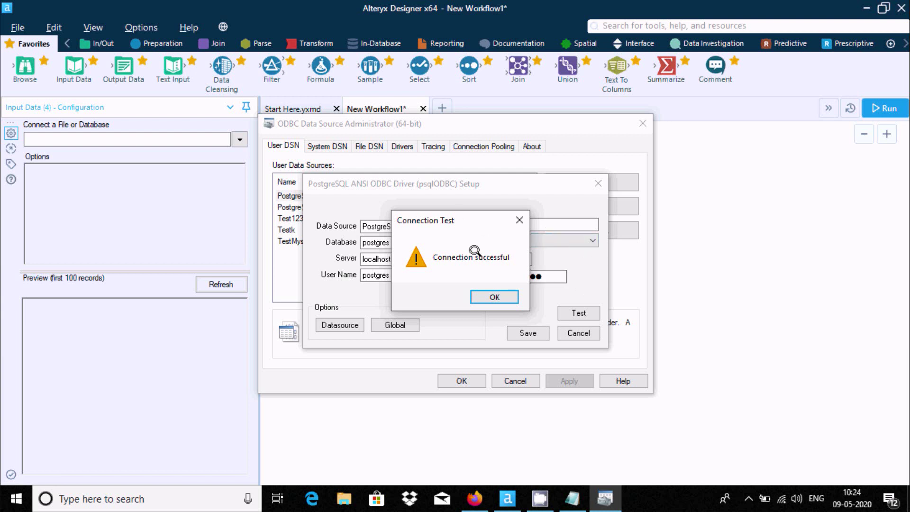
pyautogui.click(494, 297)
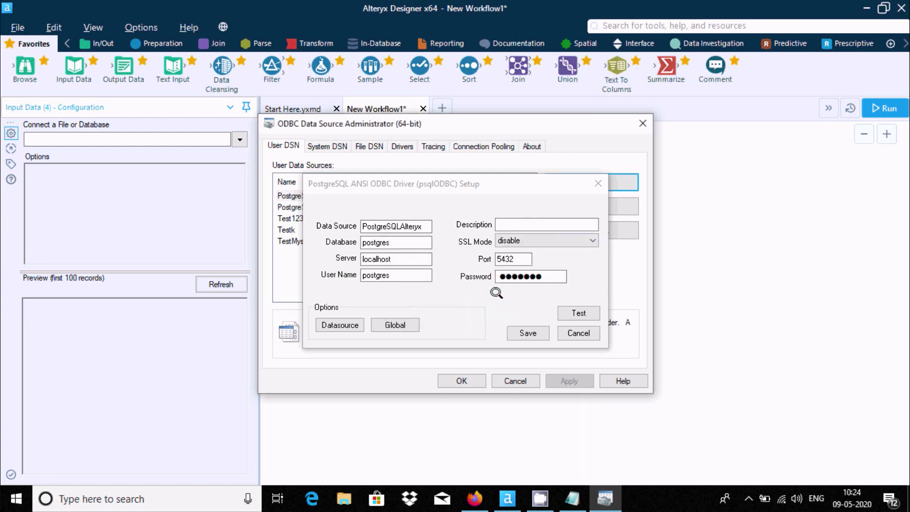
# - Save the PostgreSQLAlteryx data source and close the ODBC data source administrator
pyautogui.click(525, 332)
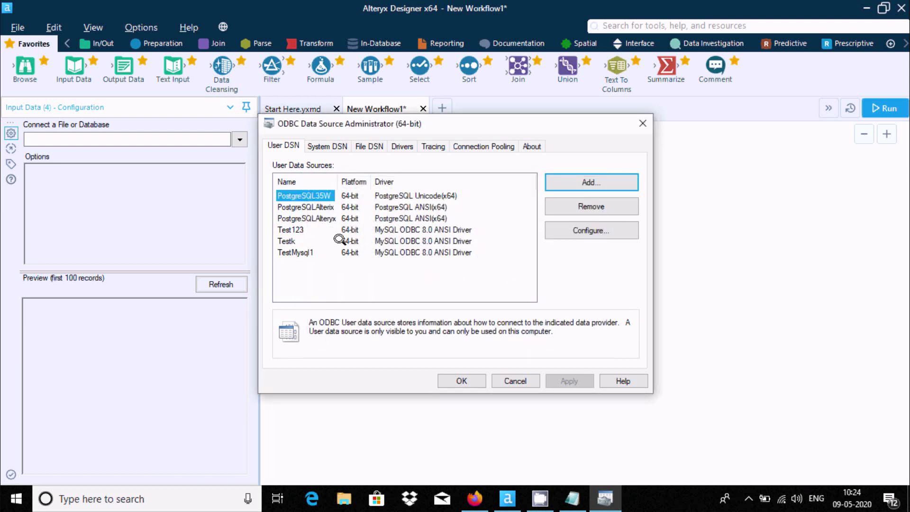
pyautogui.click(306, 218)
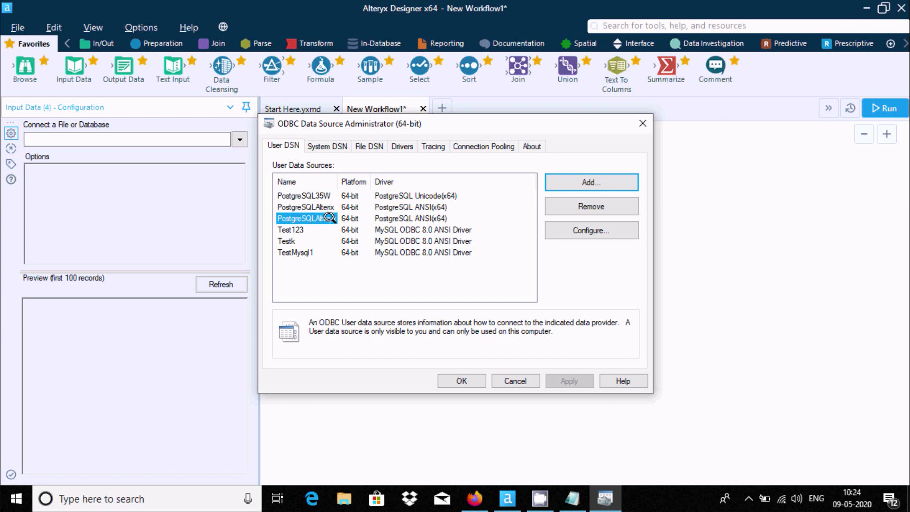
pyautogui.click(459, 380)
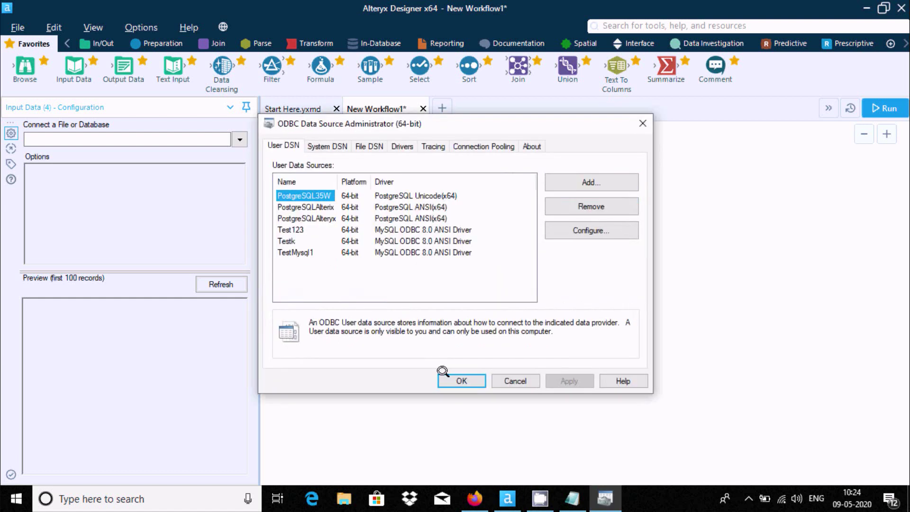
pyautogui.click(459, 377)
# - Select PostgreSQLAlteryx and sign in with the database user name and password
pyautogui.click(372, 232)
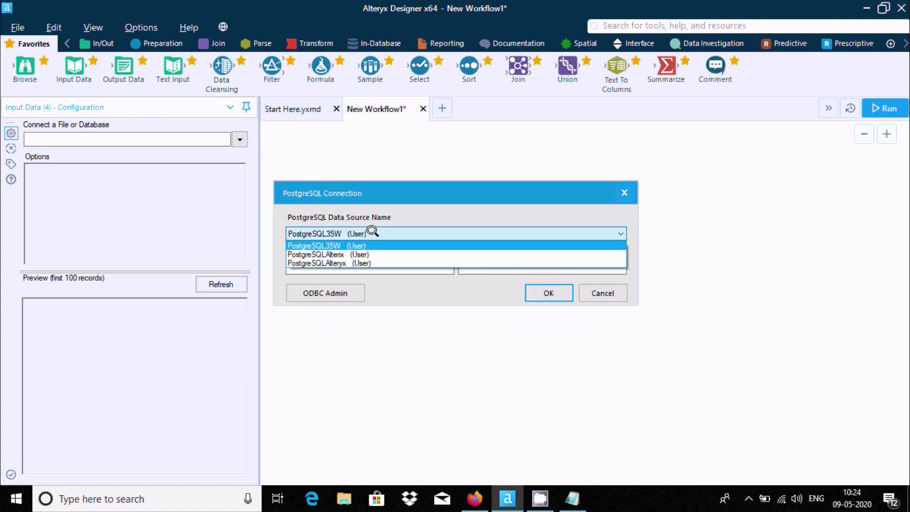
pyautogui.click(339, 261)
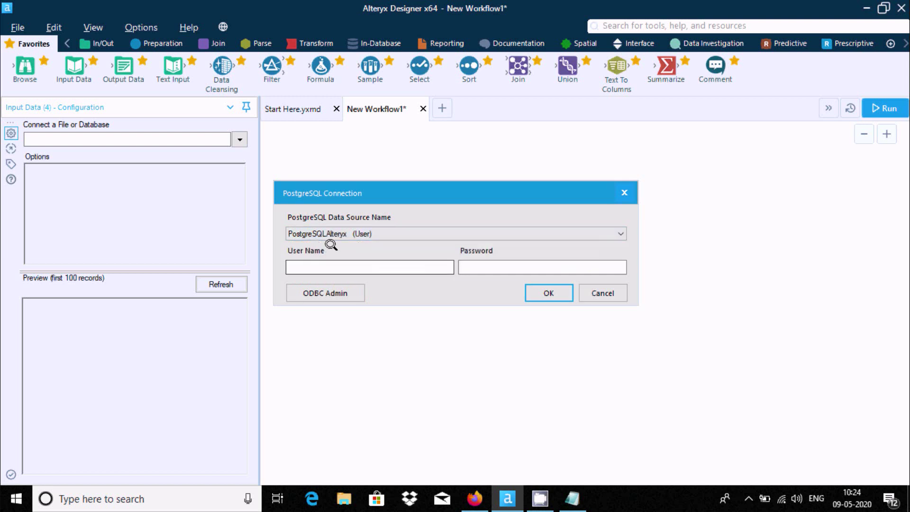
pyautogui.click(300, 262)
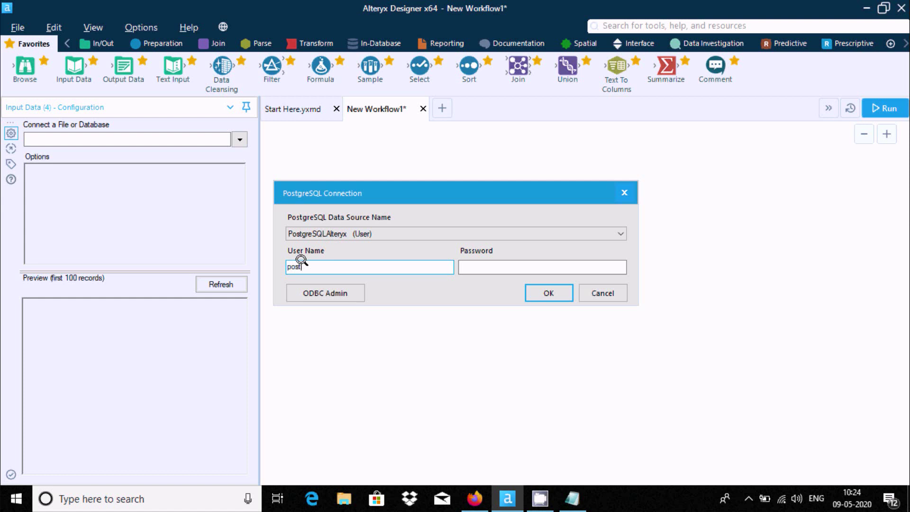
pyautogui.press('Tab')
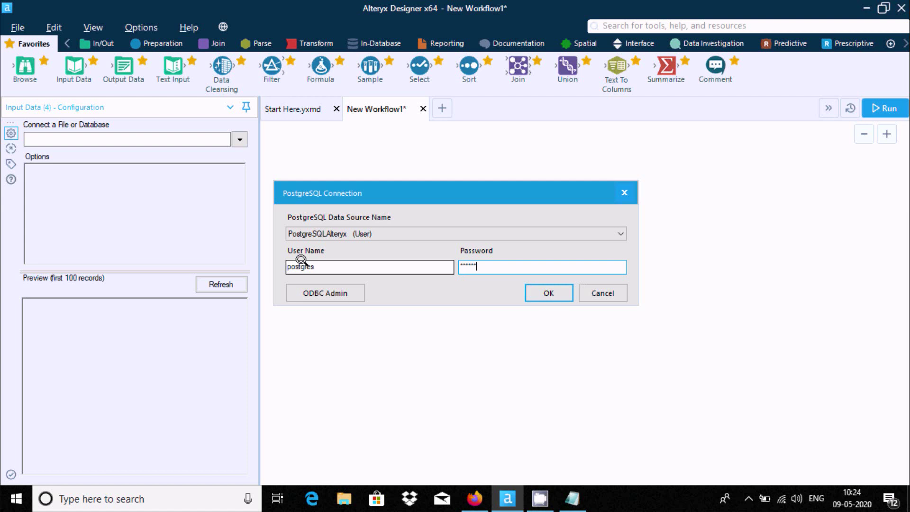
pyautogui.click(546, 293)
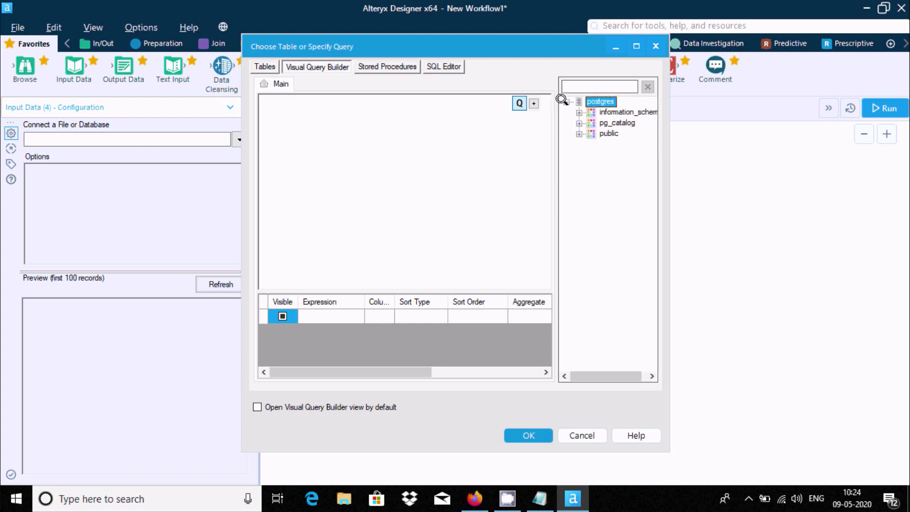
# - Add the public schema's employees table with all columns (*) and maximize the query builder
pyautogui.click(578, 134)
pyautogui.doubleClick(598, 141)
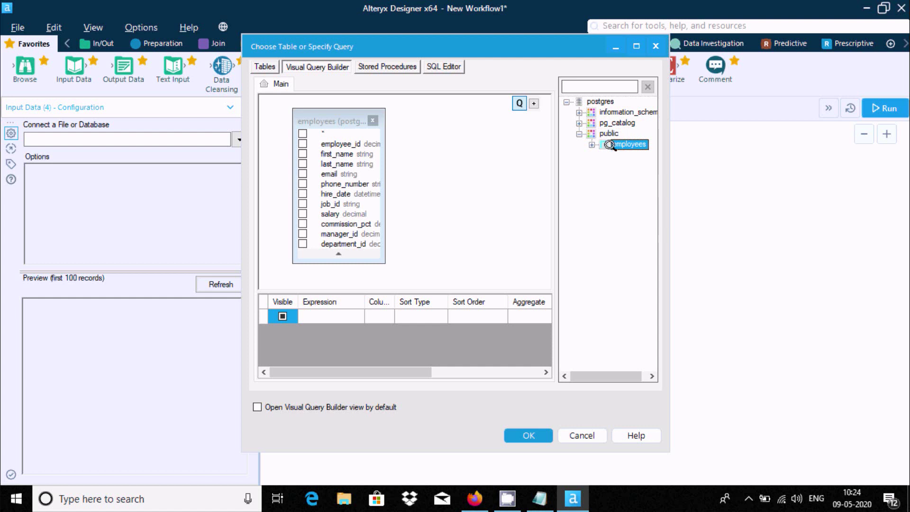
pyautogui.click(301, 132)
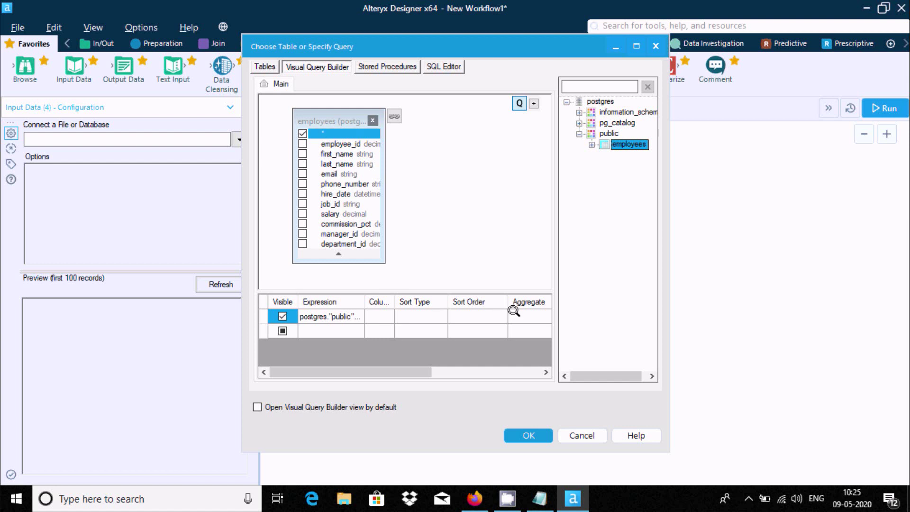
pyautogui.click(635, 46)
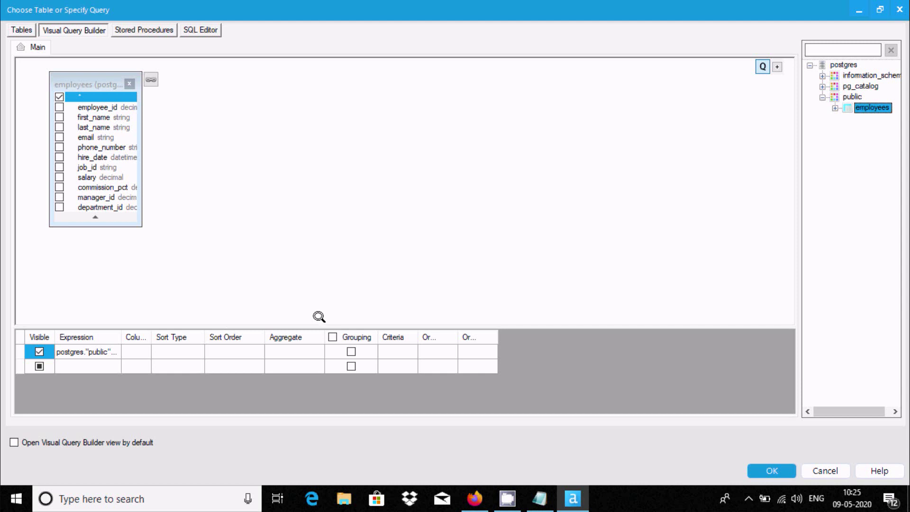
# - Set the first row's aggregate to Count, clear it back to blank, and apply the query
pyautogui.click(298, 345)
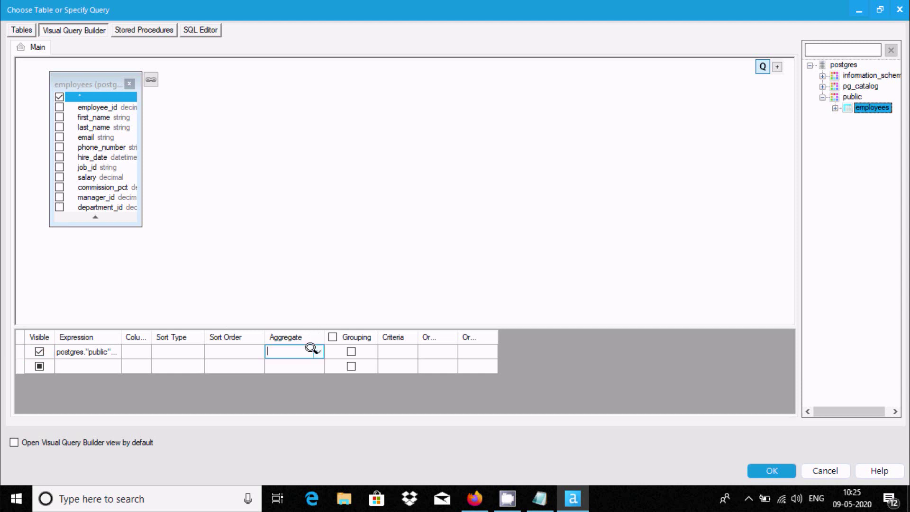
pyautogui.click(311, 347)
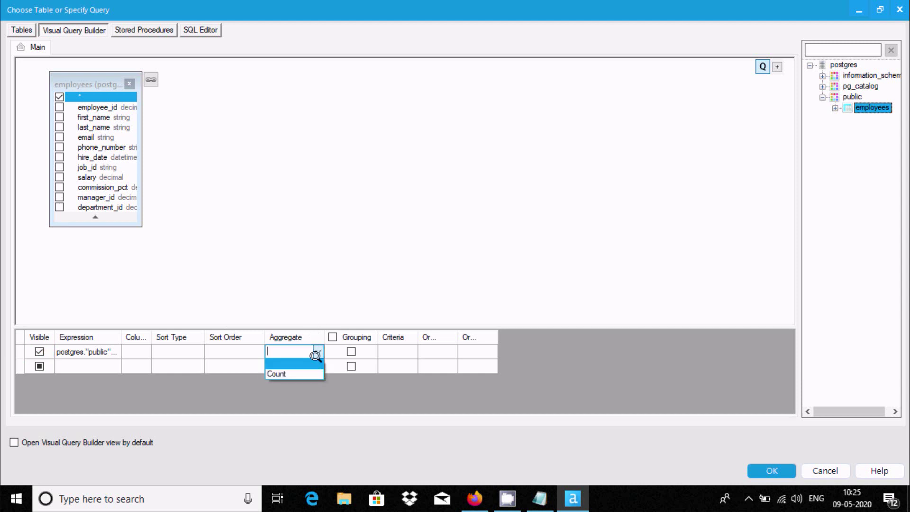
pyautogui.press('Down')
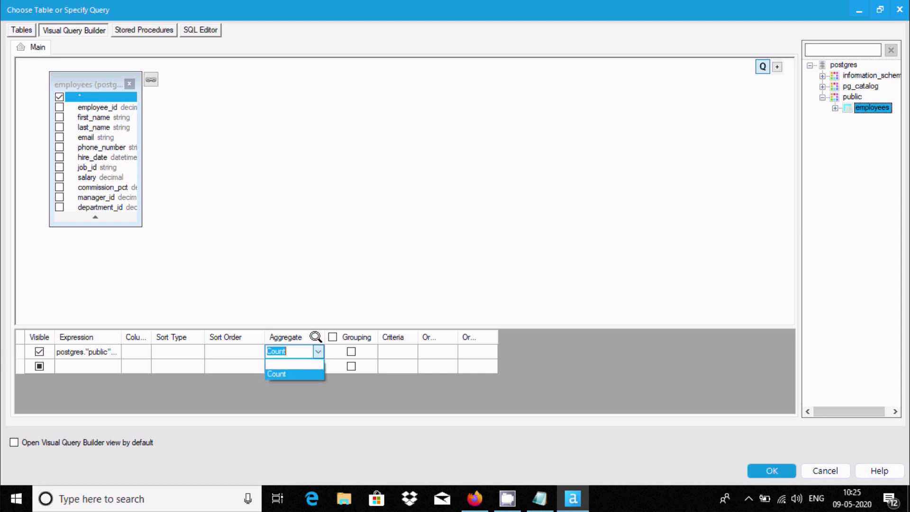
pyautogui.press('Return')
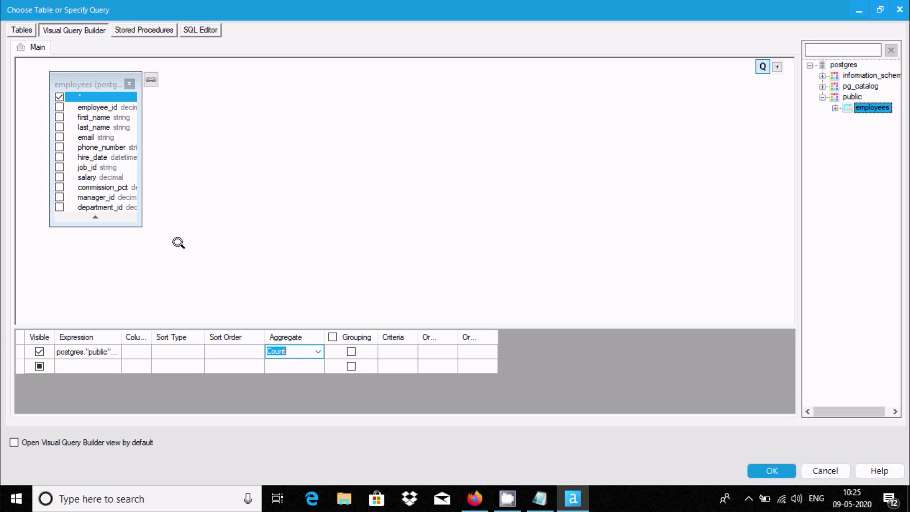
pyautogui.click(316, 351)
pyautogui.click(274, 363)
pyautogui.click(211, 350)
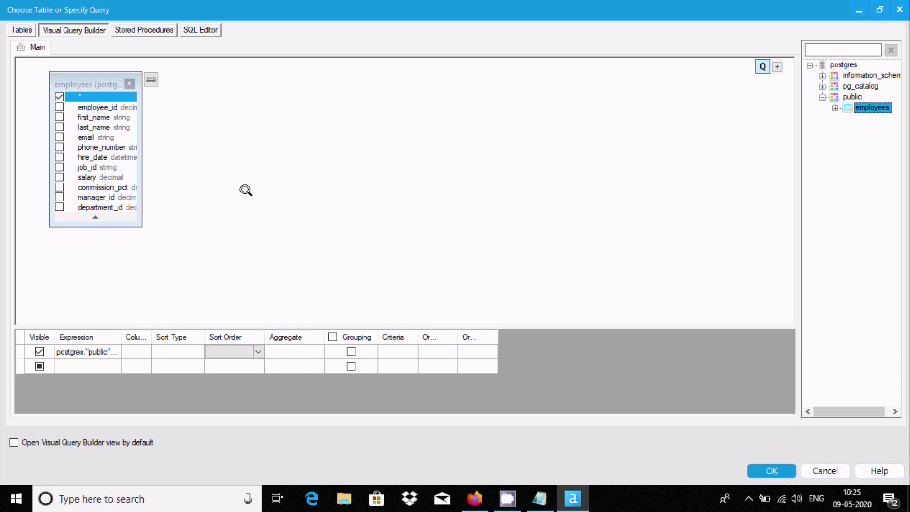
pyautogui.click(764, 470)
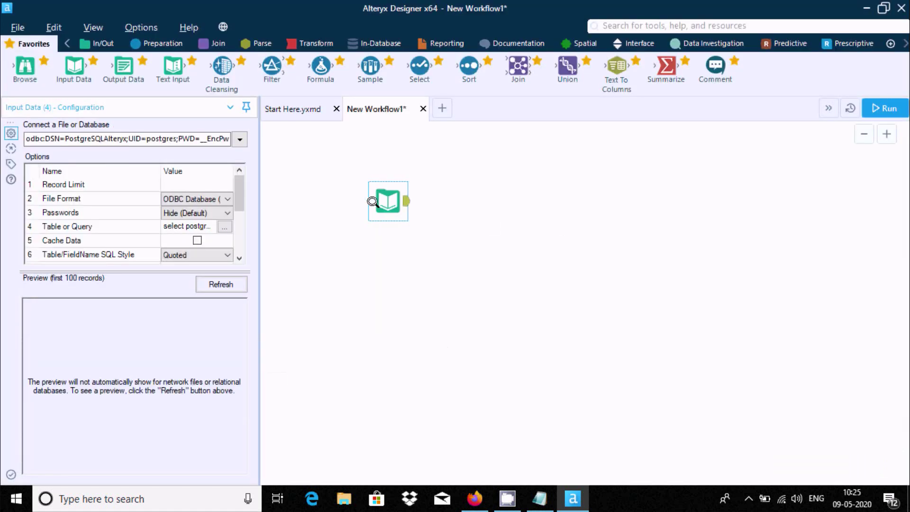
# - Shift the Input Data tool up-left and drop an Output Data tool to its right
pyautogui.moveTo(382, 196); pyautogui.dragTo(335, 175)
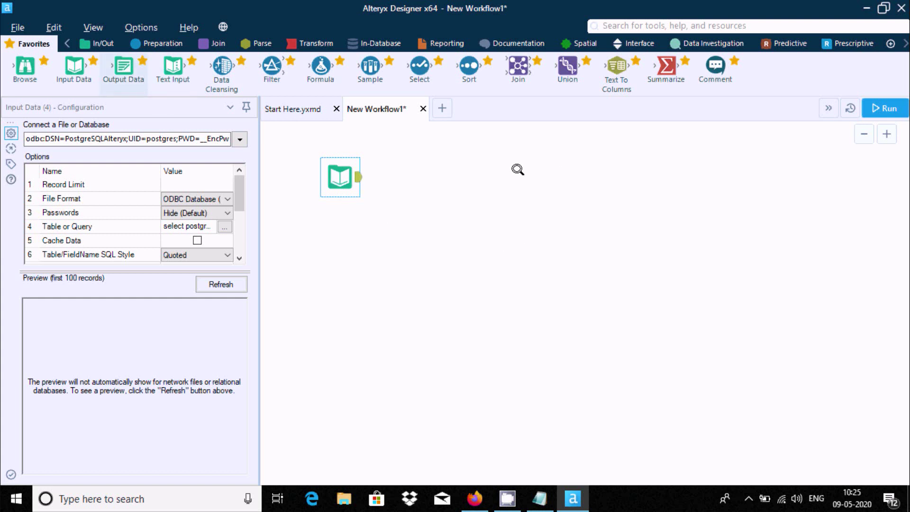
pyautogui.moveTo(520, 192); pyautogui.dragTo(522, 193)
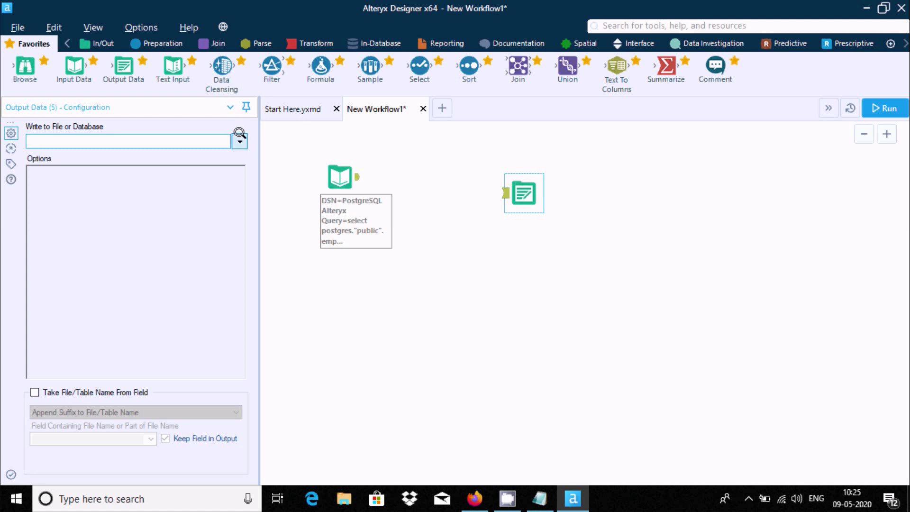
# - Set the Output Data tool to write a comma-separated file test.csv on the Desktop
pyautogui.click(239, 141)
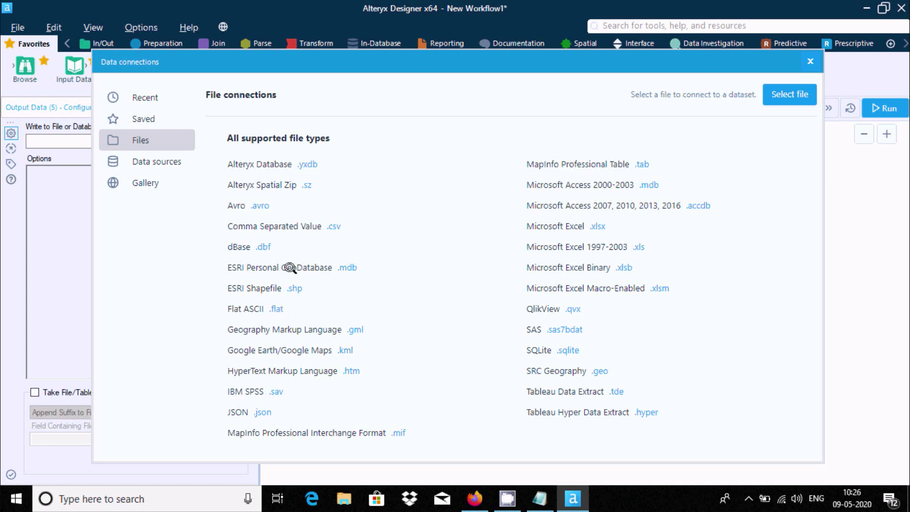
pyautogui.press('Escape')
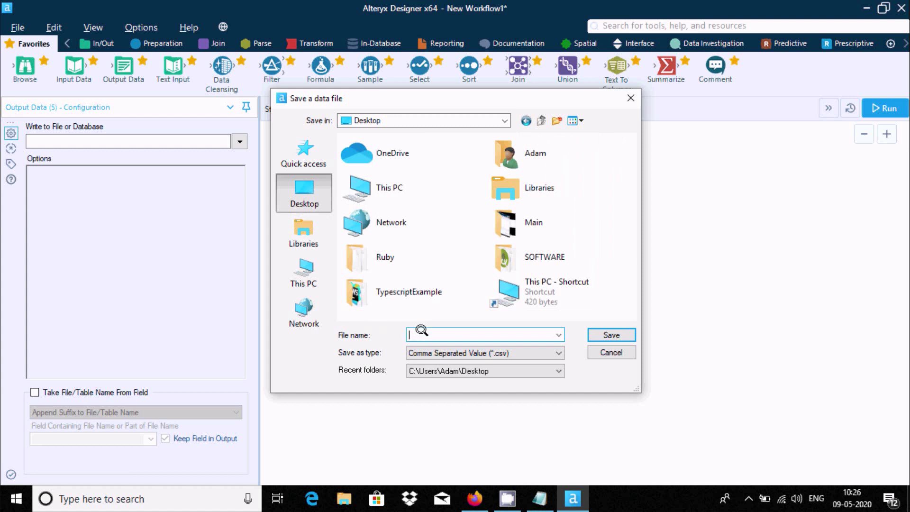
pyautogui.write('test')
pyautogui.click(608, 334)
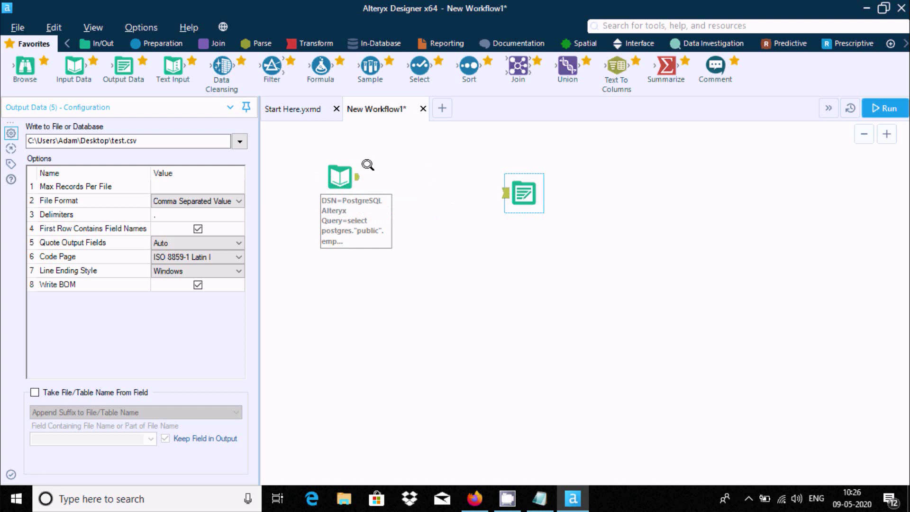
# - Link Input Data to Output Data and run the workflow, writing 107 employee records to test.csv
pyautogui.moveTo(357, 177); pyautogui.dragTo(501, 201)
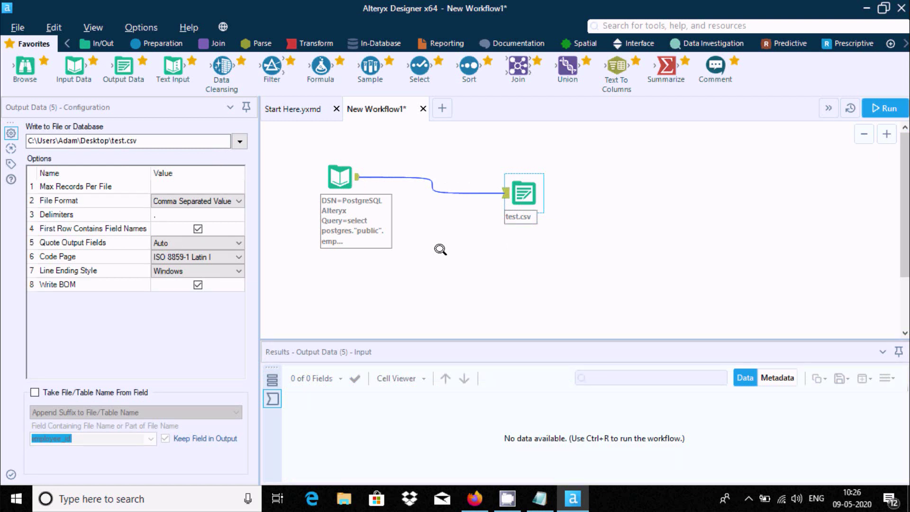
pyautogui.hotkey('ctrl', 's')
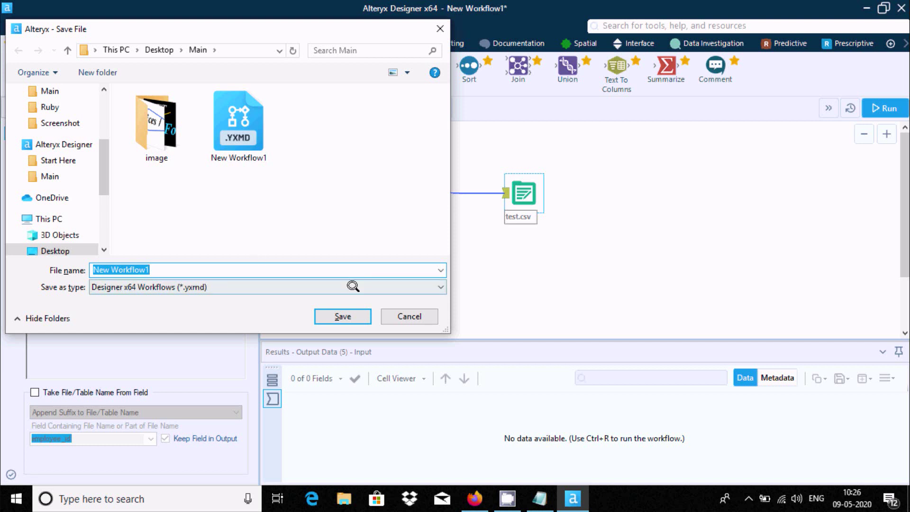
pyautogui.click(405, 316)
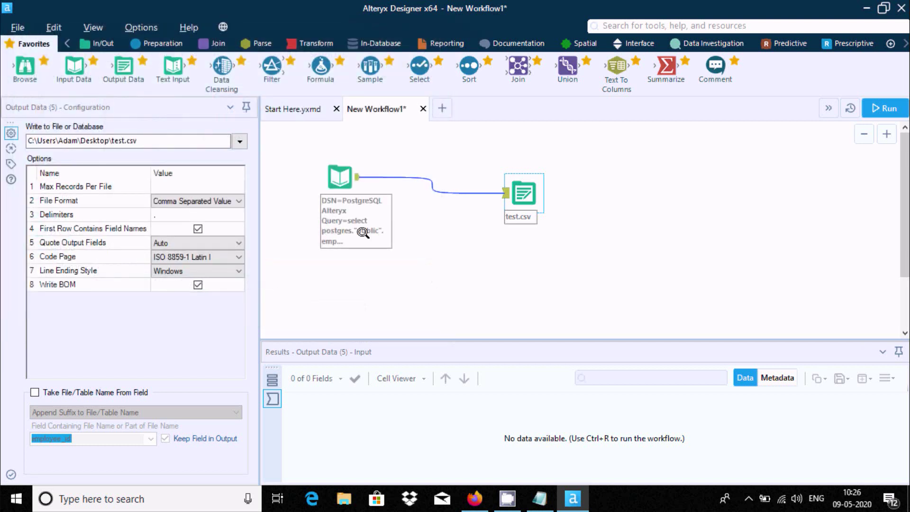
pyautogui.click(893, 107)
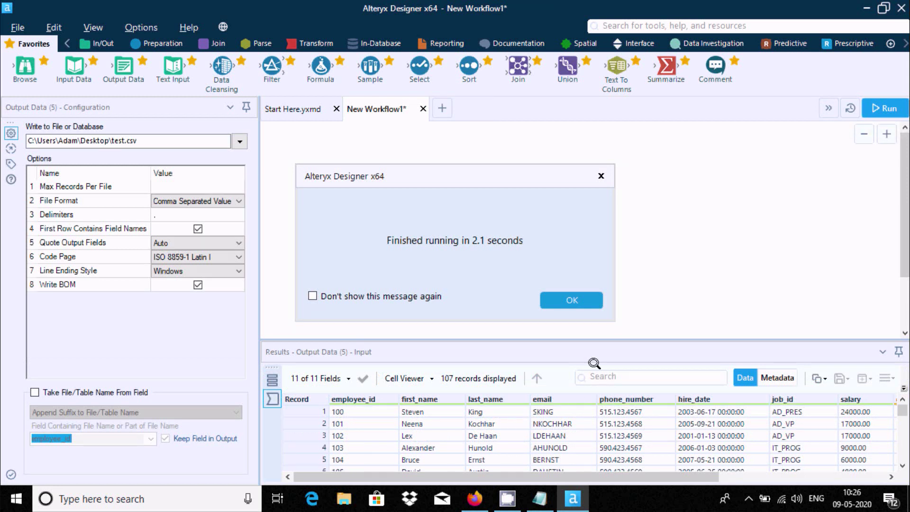
pyautogui.click(571, 300)
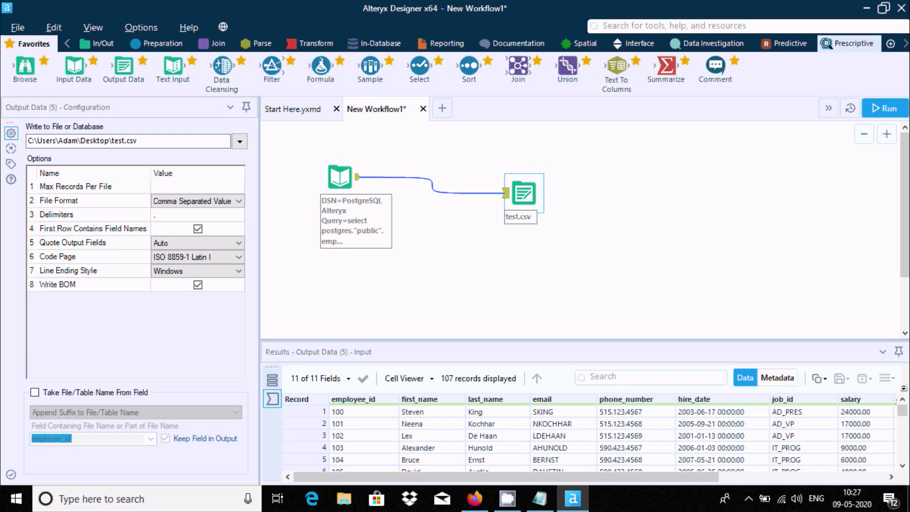
pyautogui.click(866, 8)
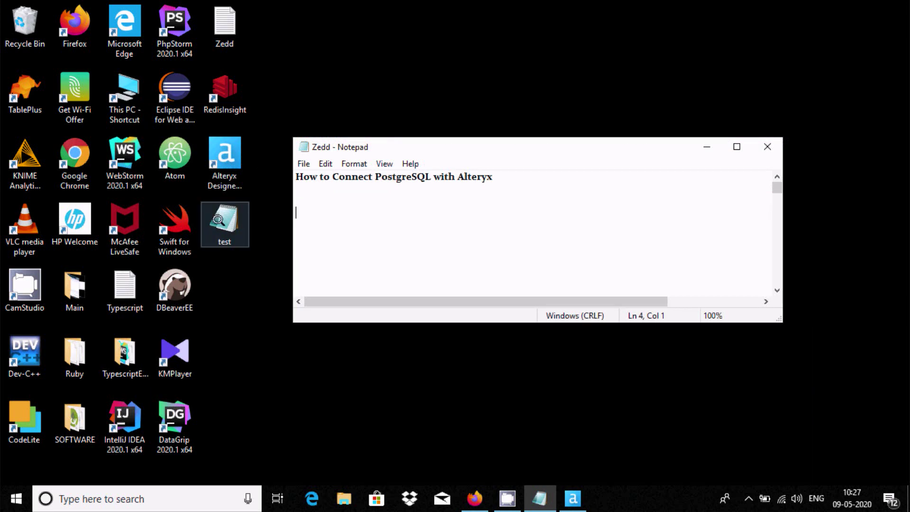
pyautogui.doubleClick(219, 219)
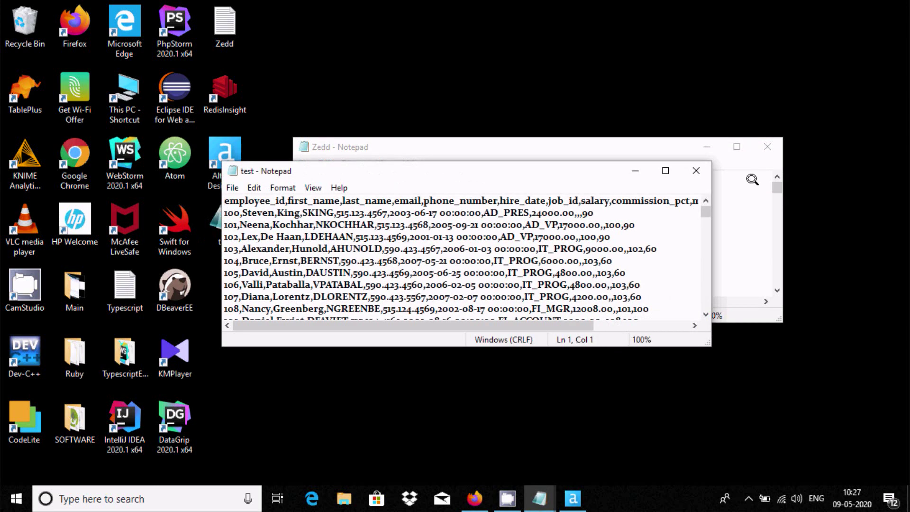
pyautogui.click(665, 170)
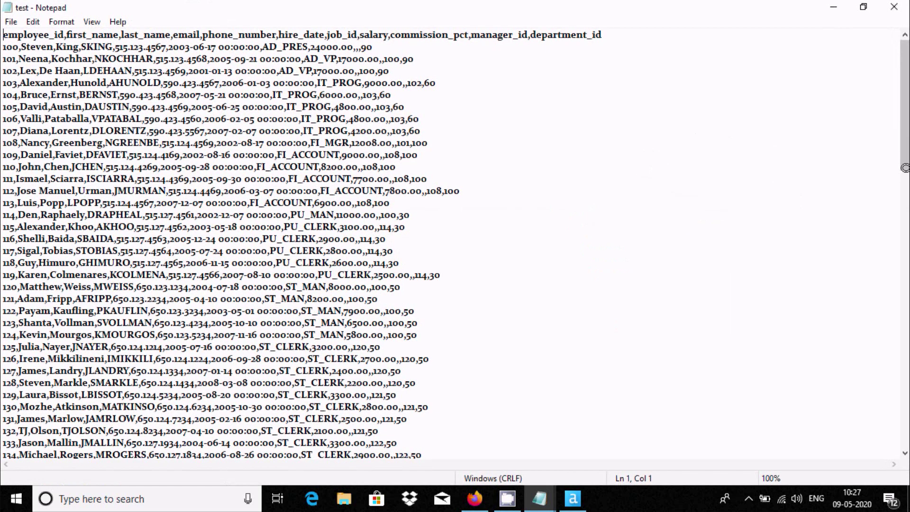
pyautogui.moveTo(903, 167); pyautogui.dragTo(902, 71)
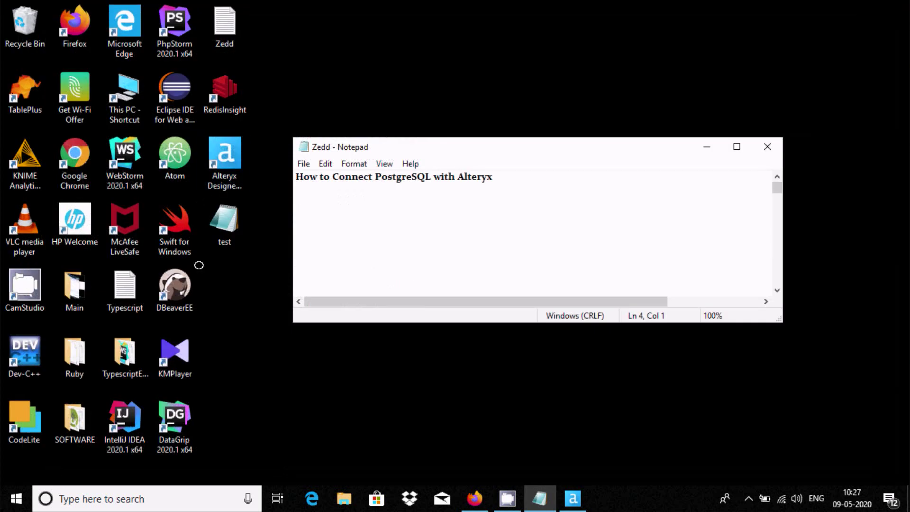
pyautogui.click(219, 225)
pyautogui.rightClick(218, 226)
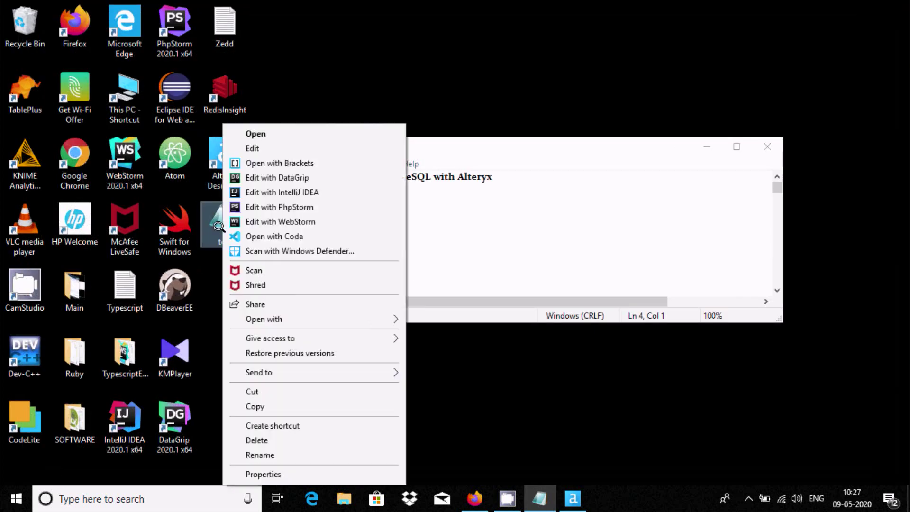
pyautogui.press('Escape')
pyautogui.click(249, 402)
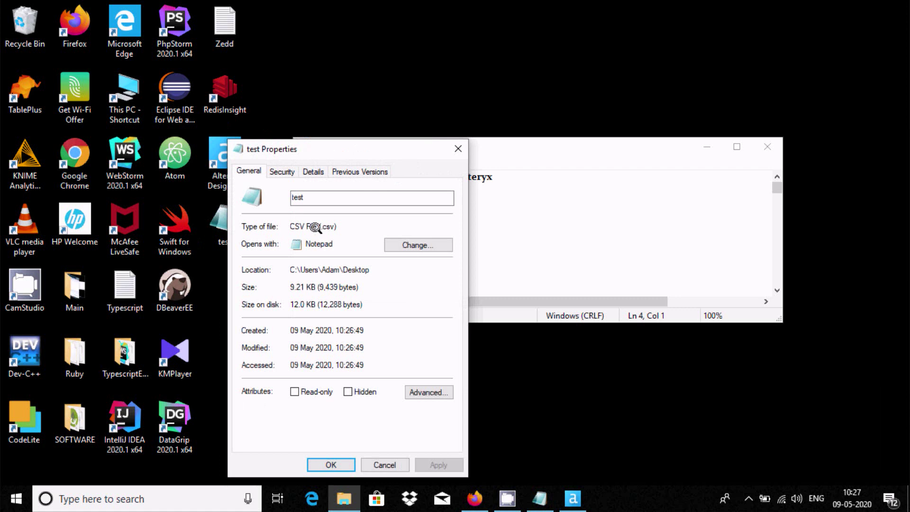
pyautogui.click(382, 464)
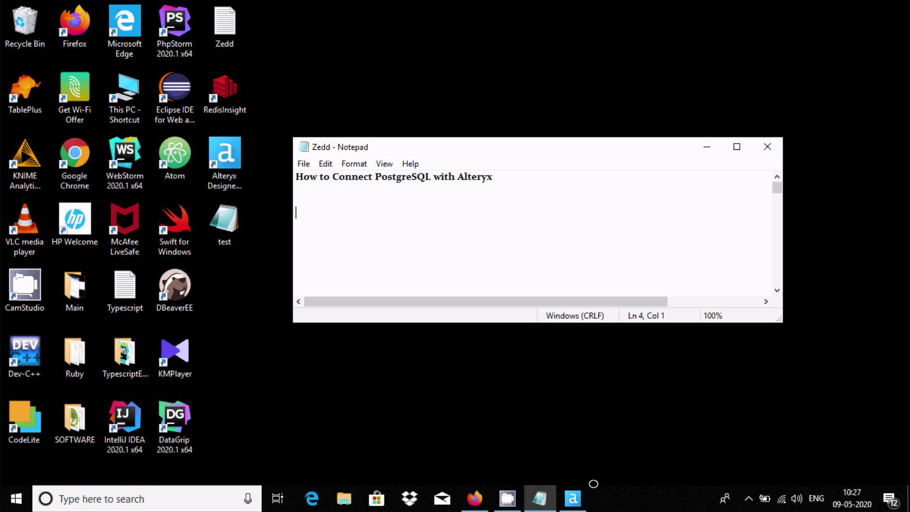
pyautogui.click(572, 497)
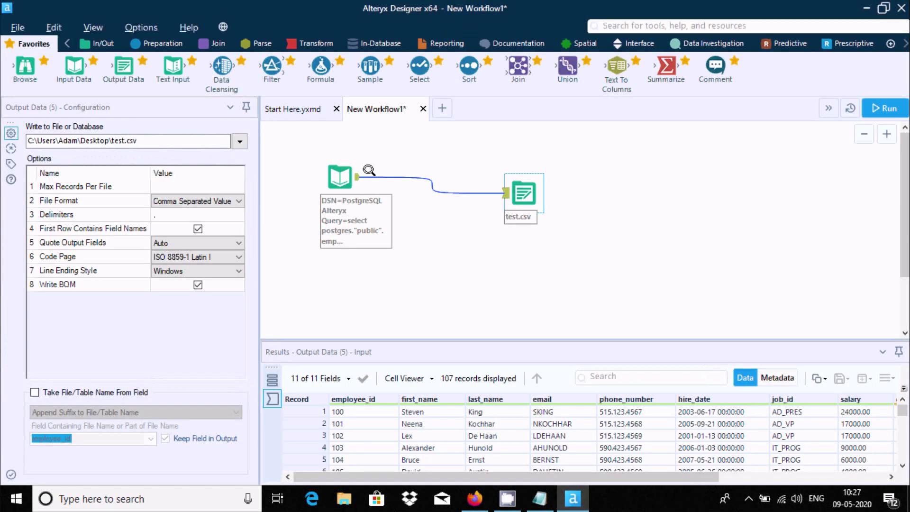